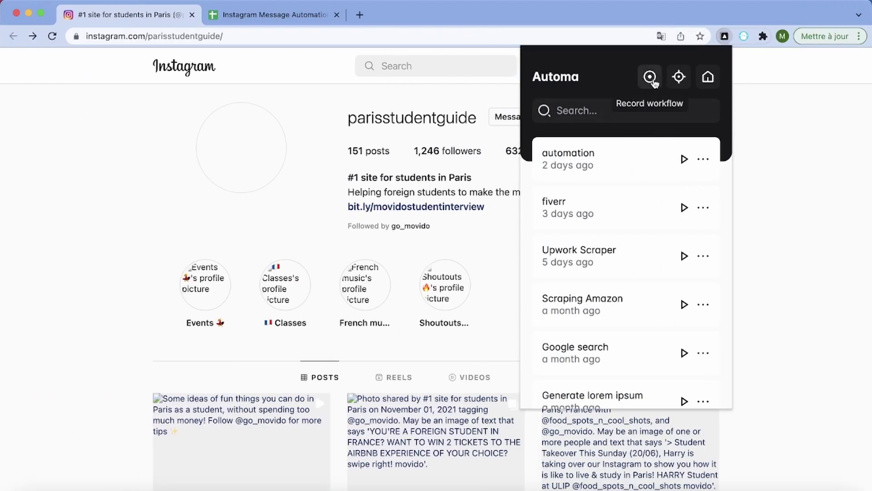
Step: Start recording a new Automa workflow named "instagram automation" from the parisstudentguide profile page
click(651, 77)
text(instagr)
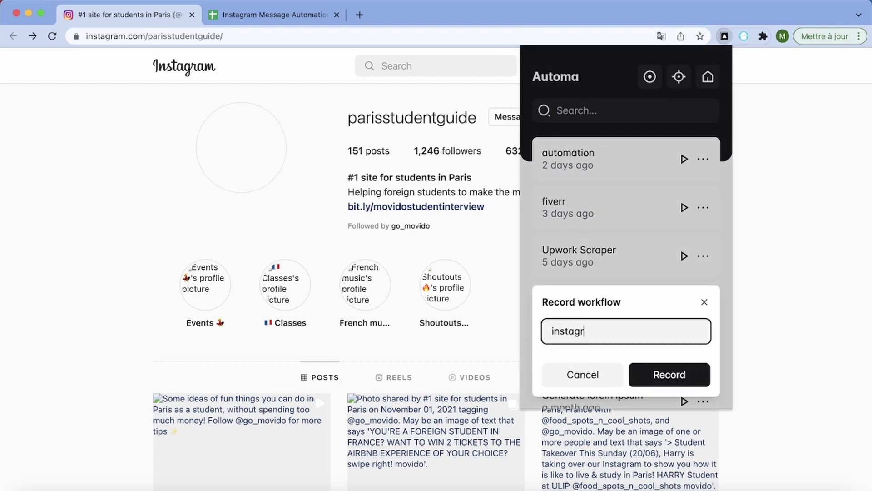
text(am automation)
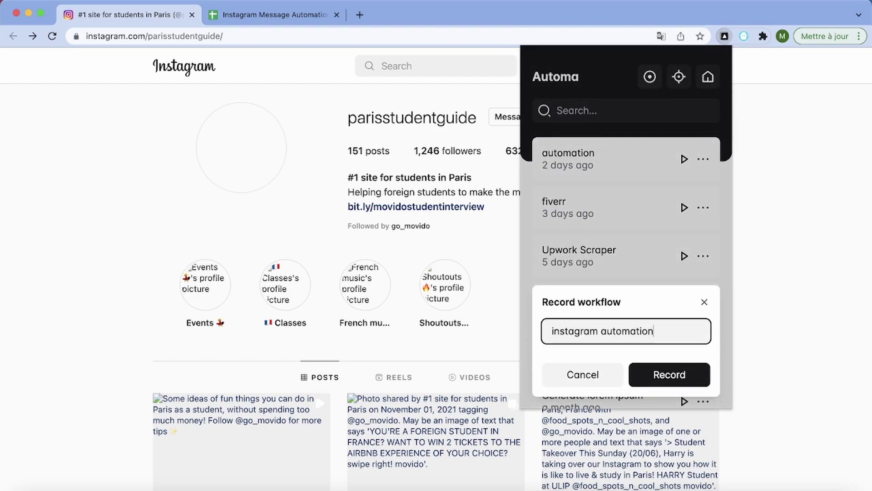
click(664, 384)
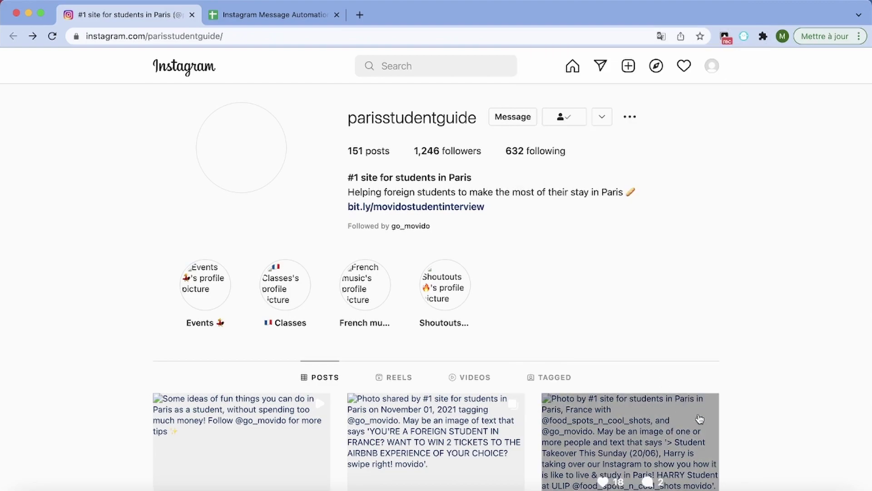
Step: Open a direct message to the parisstudentguide account and send "hey!"
click(502, 116)
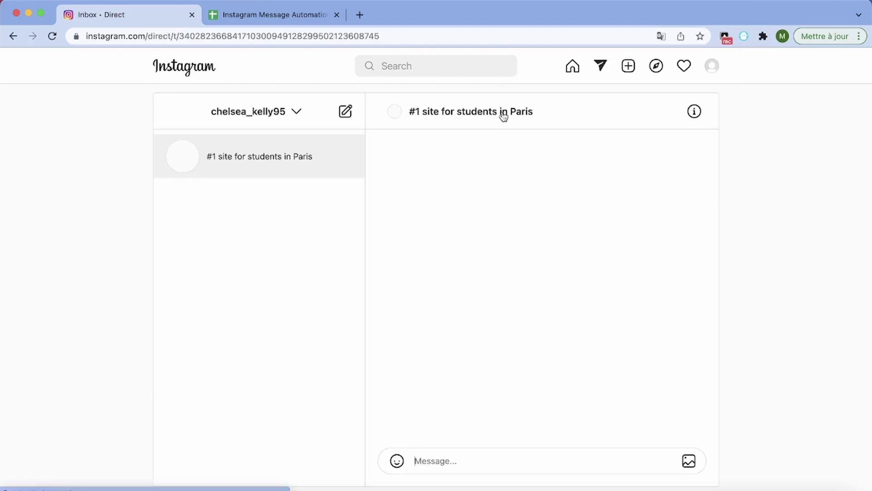
text(hey!)
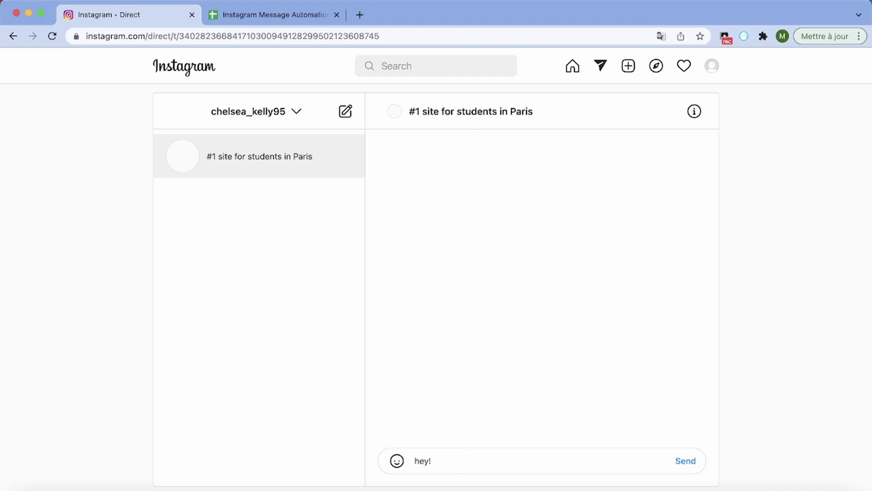
click(686, 461)
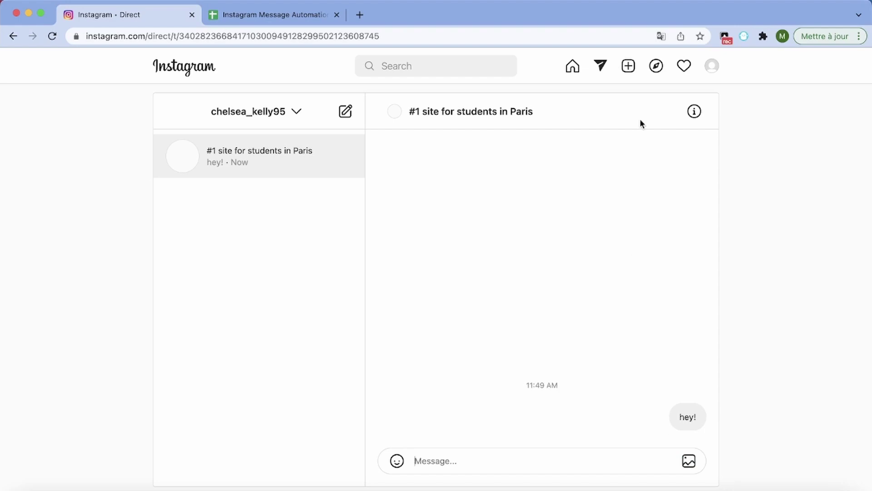
Step: Stop the workflow recording and open the recorded instagram automation workflow in the Automa editor
click(725, 36)
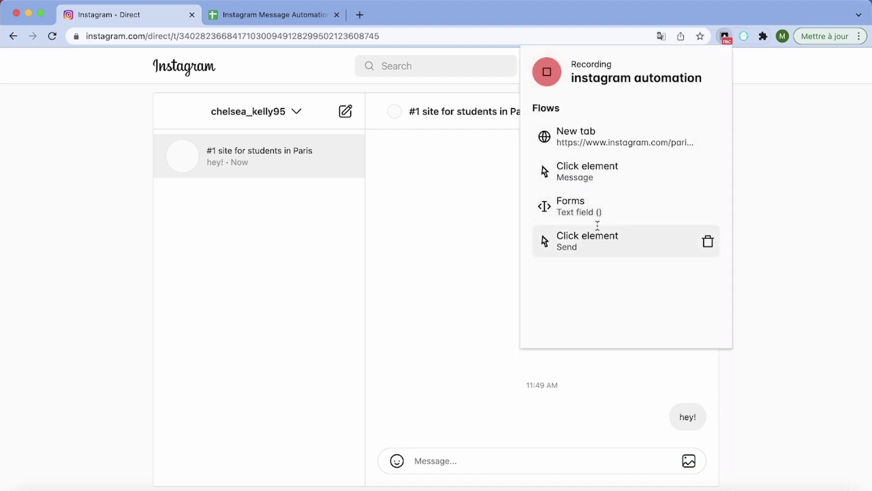
click(547, 72)
click(704, 160)
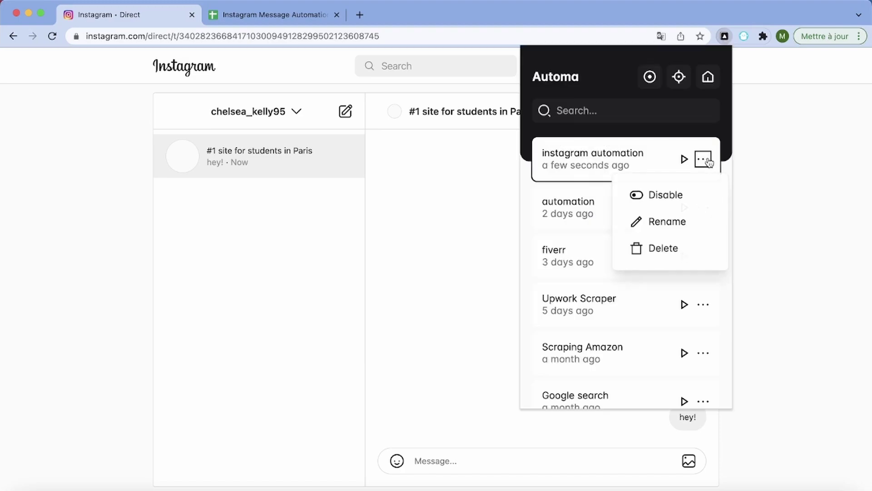
click(575, 158)
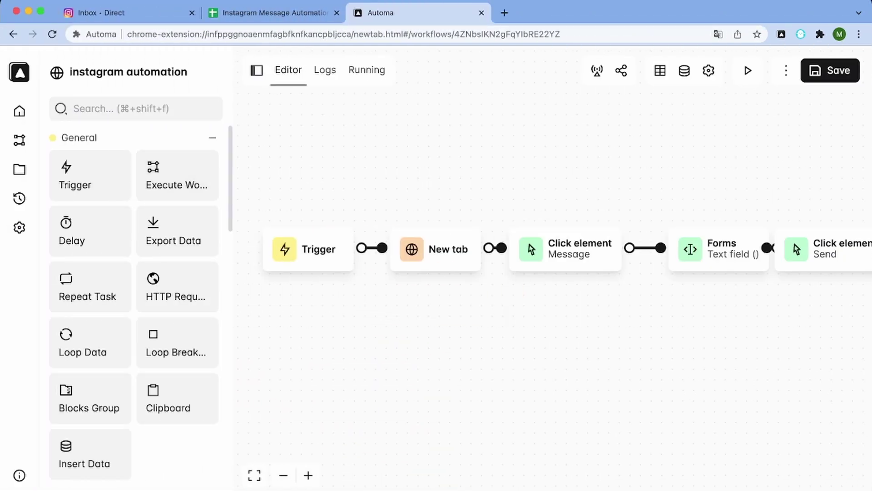
Step: Review the settings of the New tab, Message click, Forms and Send click blocks in the workflow
double_click(381, 266)
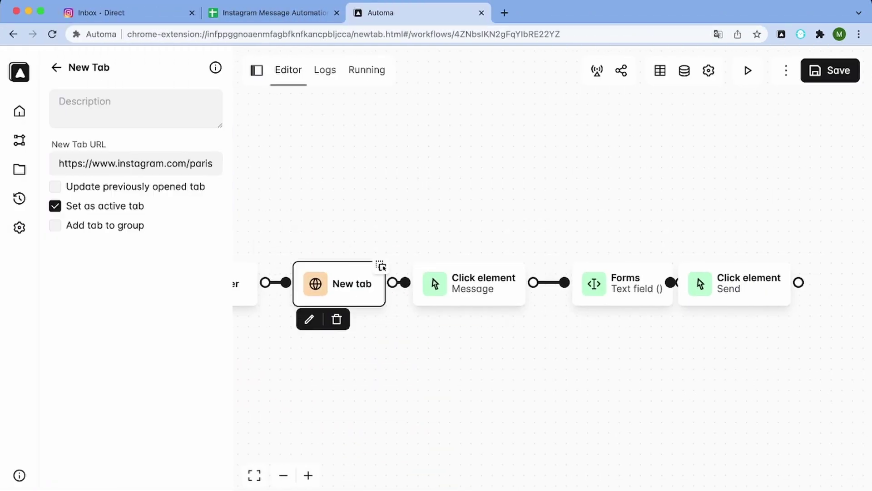
double_click(469, 283)
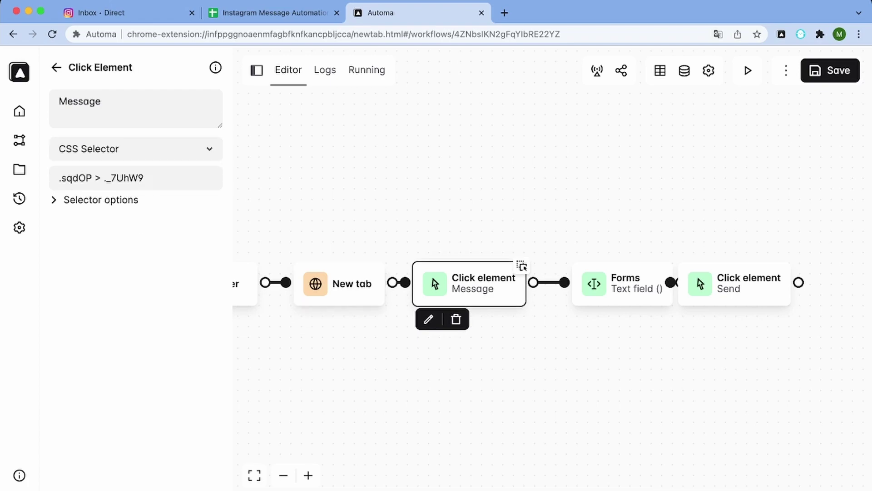
double_click(669, 265)
double_click(789, 267)
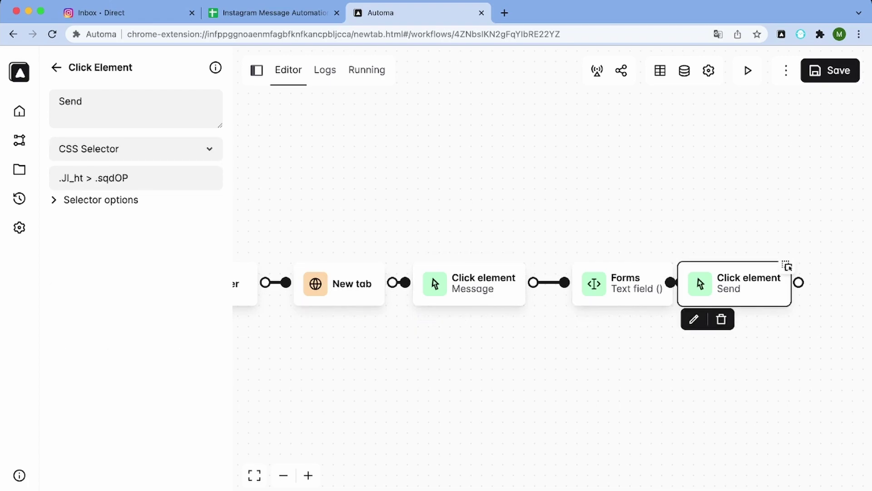
scroll(727, 264, left, 5)
Step: Move the Trigger block away from the click and form blocks and delete the New tab block
double_click(571, 232)
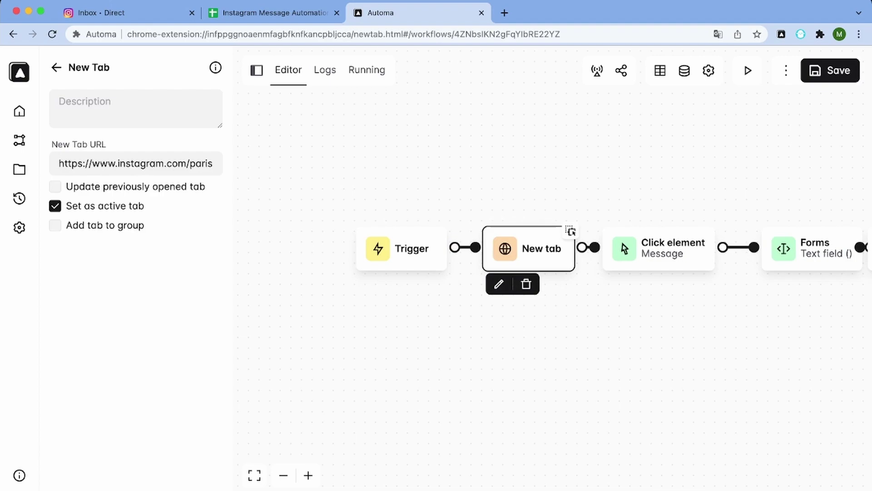
drag(536, 248, 479, 248)
drag(400, 249, 266, 224)
drag(512, 231, 526, 211)
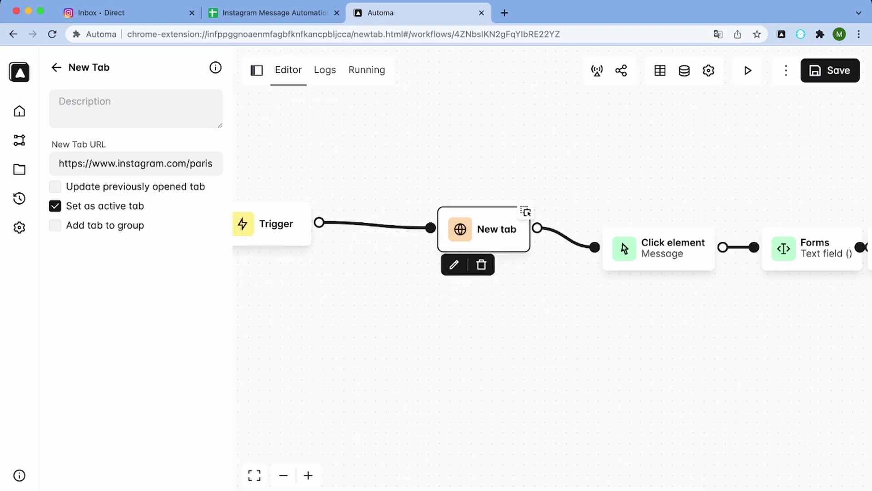
key(Delete)
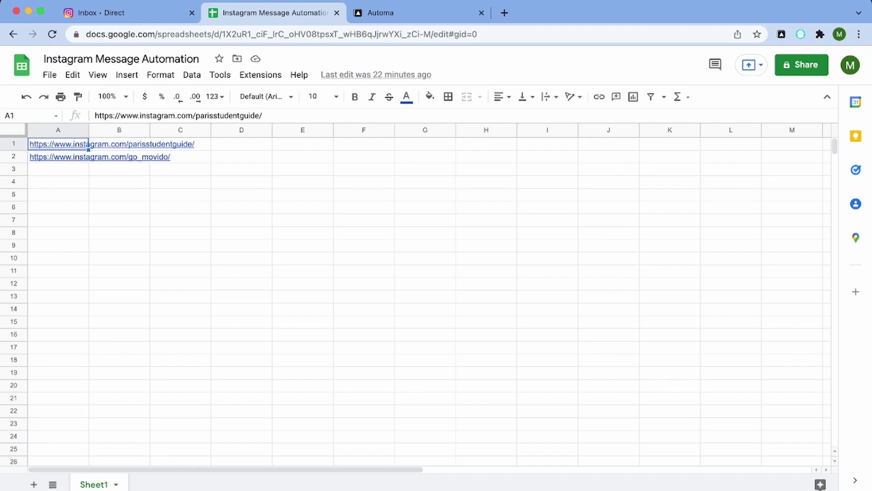
Step: Switch to the Instagram Message Automation spreadsheet and enter a first name beside each profile link in B1 and B2
click(119, 143)
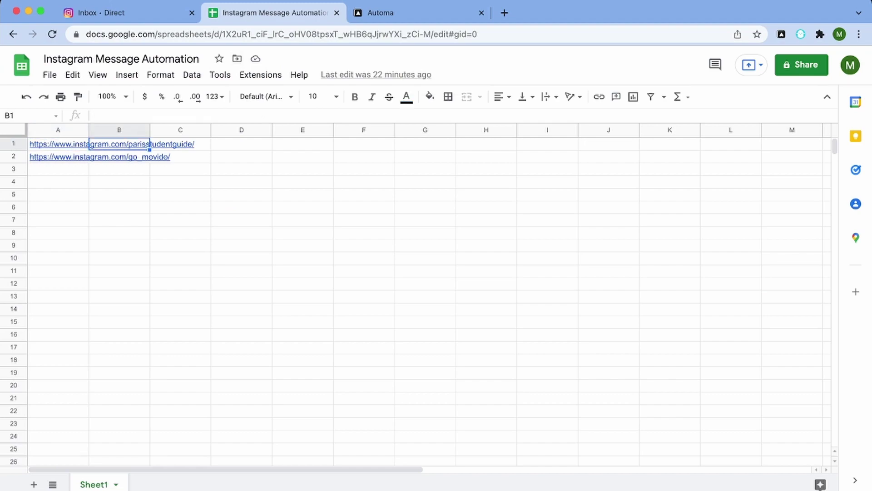
text(laura)
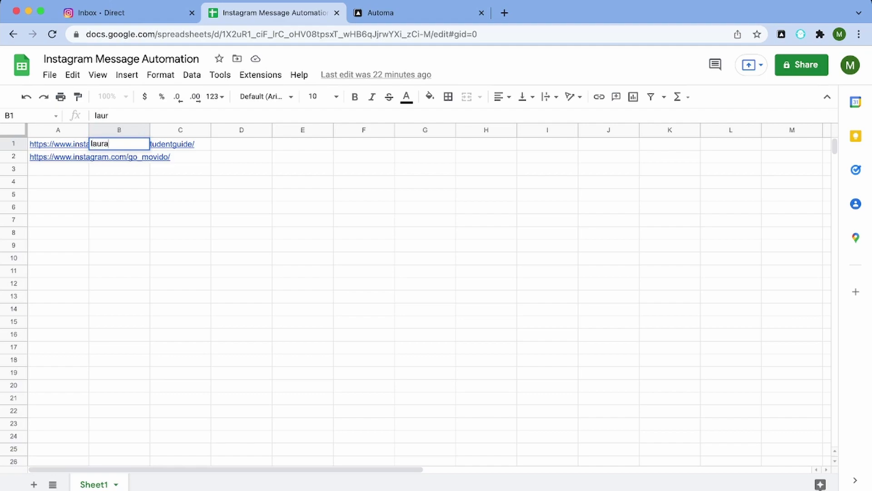
key(Return)
text(kelly)
key(Return)
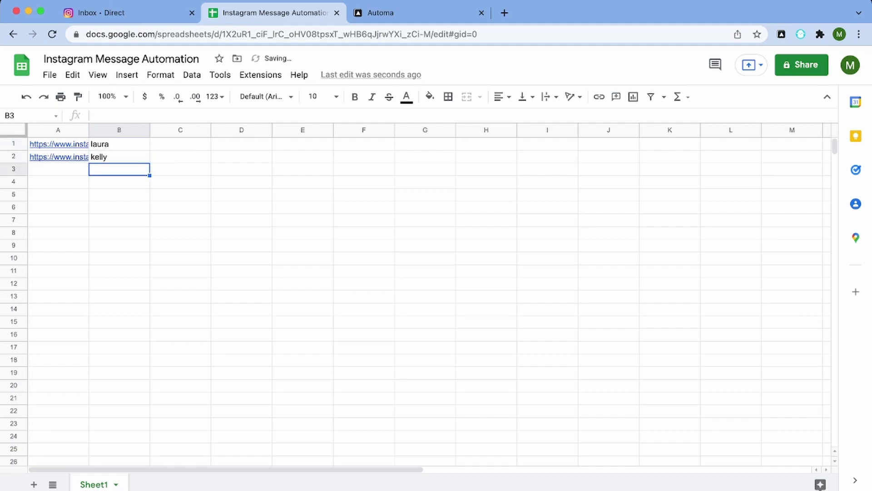
Step: Insert a header row above the data with "link" in A1 and "name" in B1
click(83, 143)
right_click(83, 144)
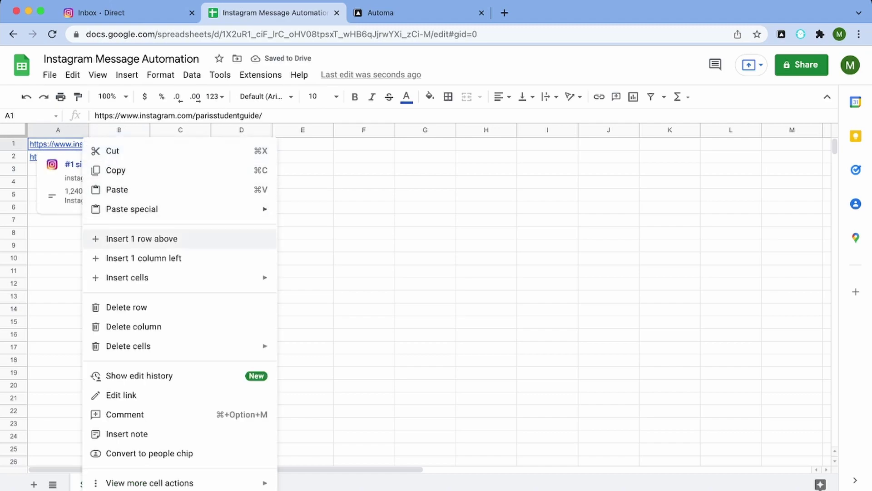
click(142, 239)
text(link)
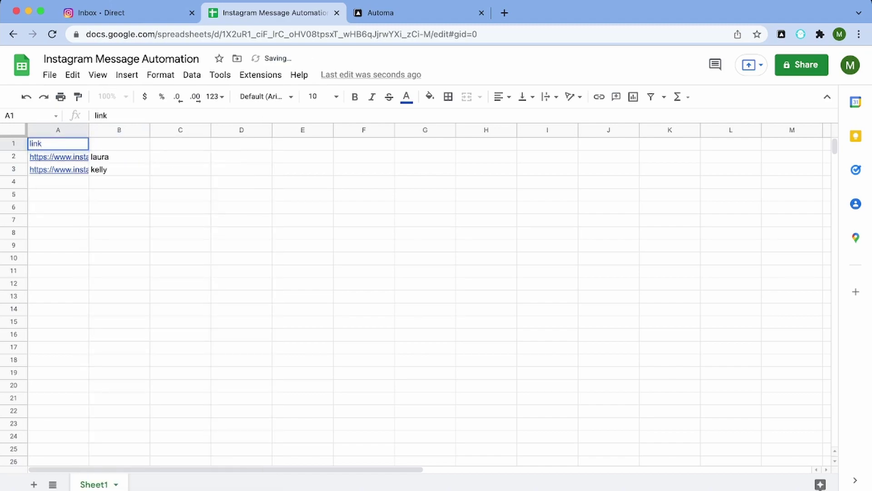
click(119, 156)
double_click(119, 143)
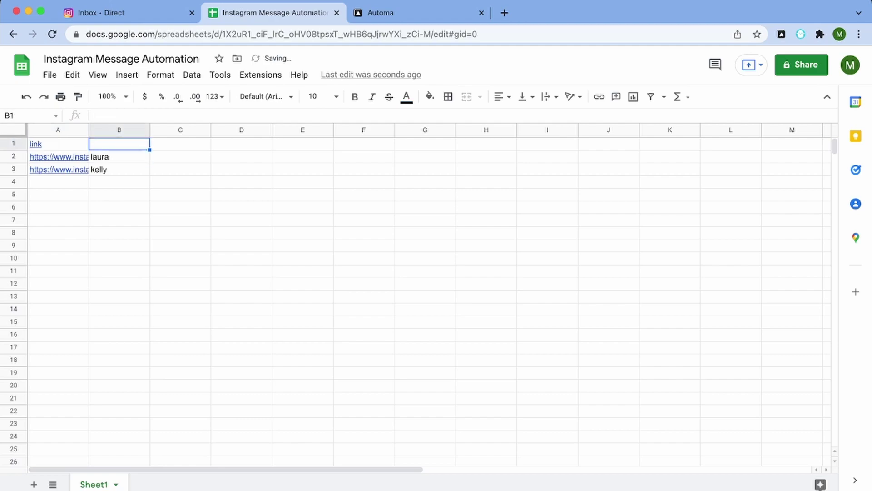
text(name)
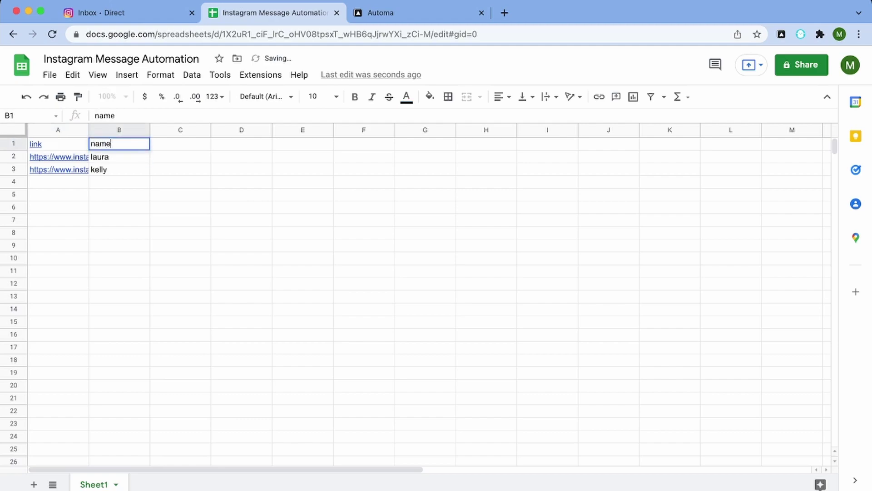
key(Return)
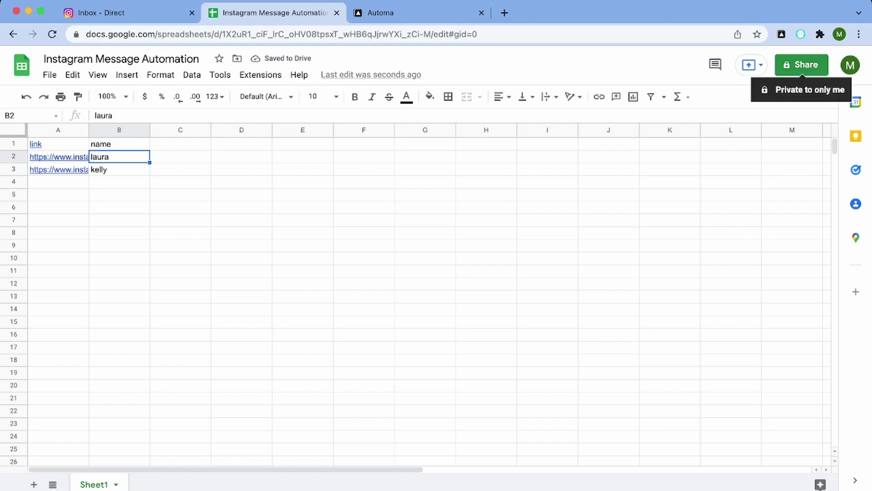
Step: Share the spreadsheet with the Automa service account's e-mail address, with Notify people turned off
click(800, 64)
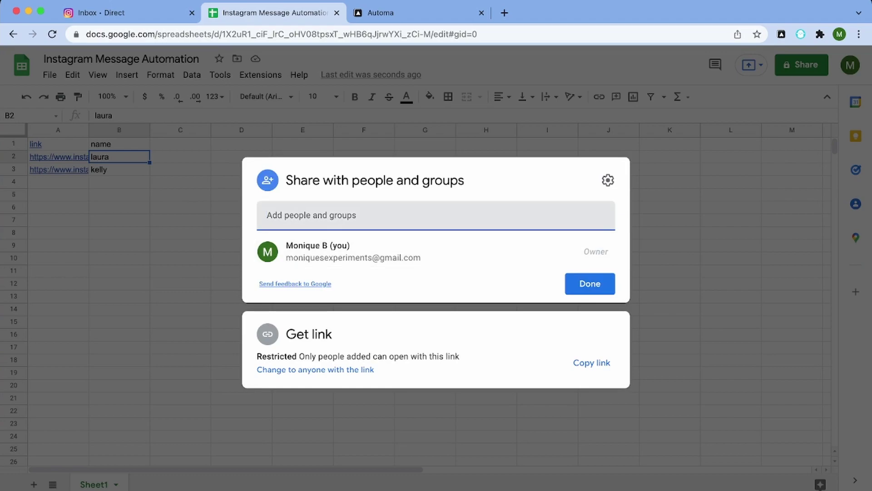
text(au)
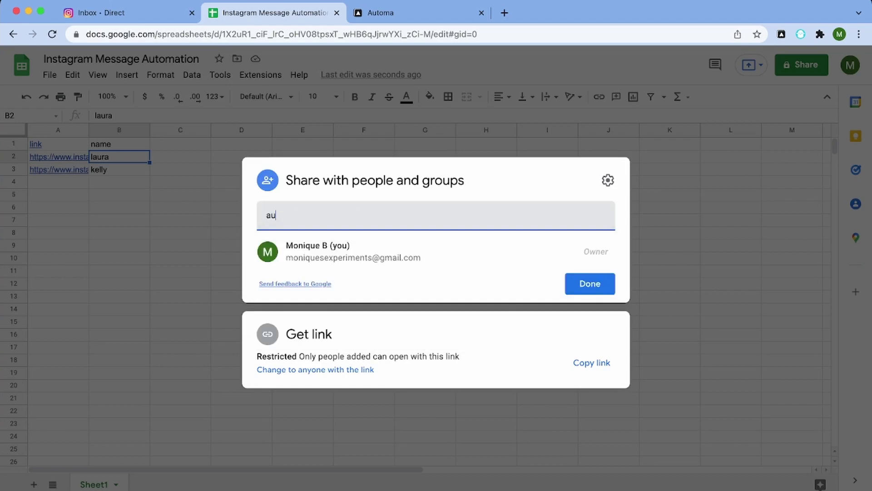
text(to)
key(BackSpace)
key(BackSpace)
key(BackSpace)
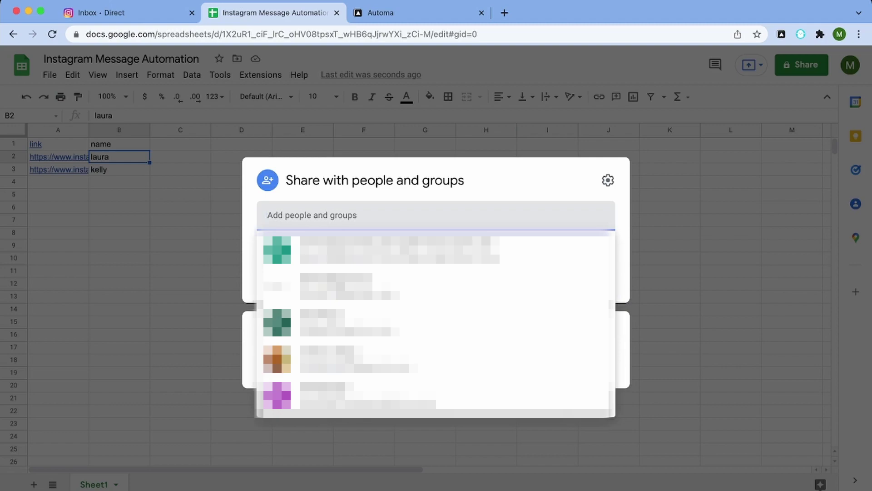
key(super+v)
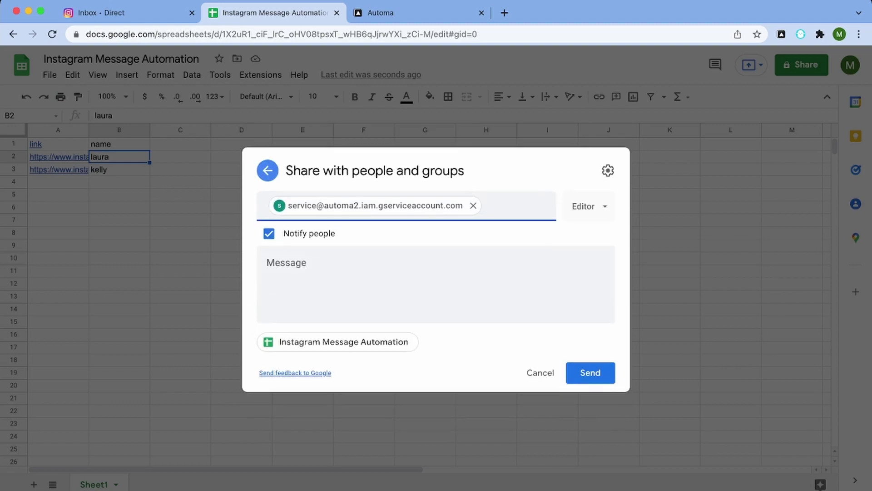
click(269, 233)
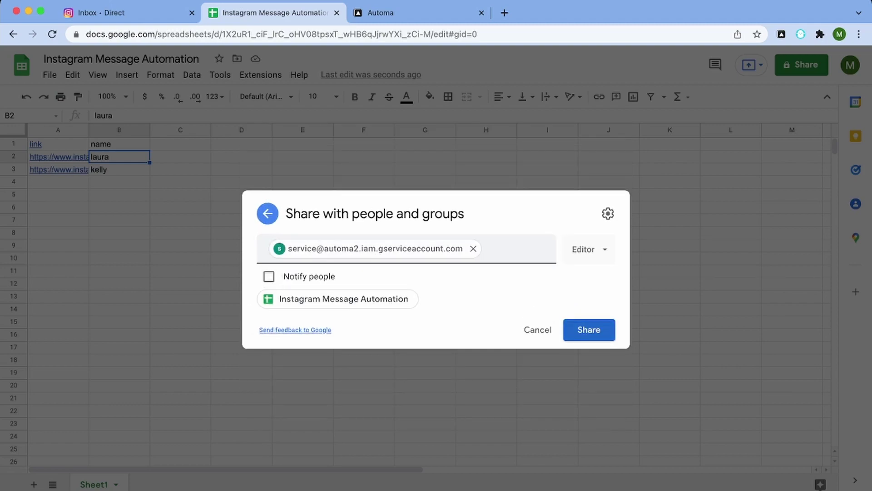
click(588, 249)
click(604, 281)
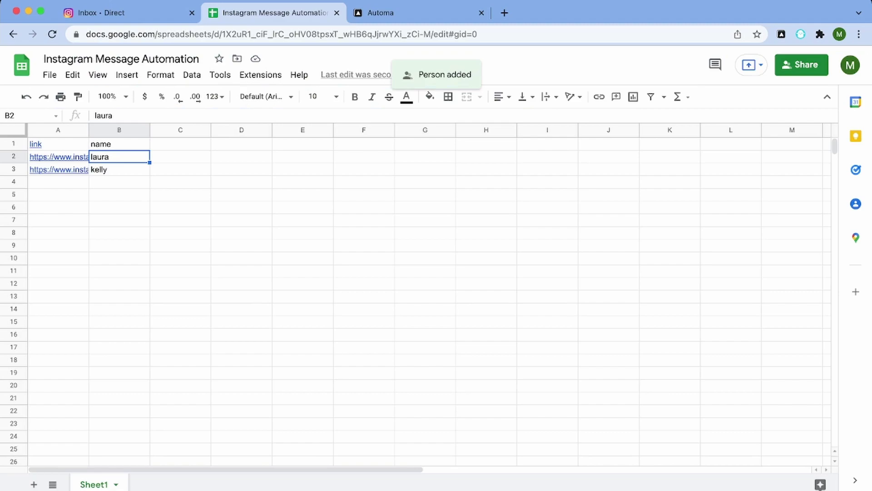
Step: Switch back to the Automa workflow, add a Google Sheets block after the Trigger and connect the Trigger to it
click(381, 12)
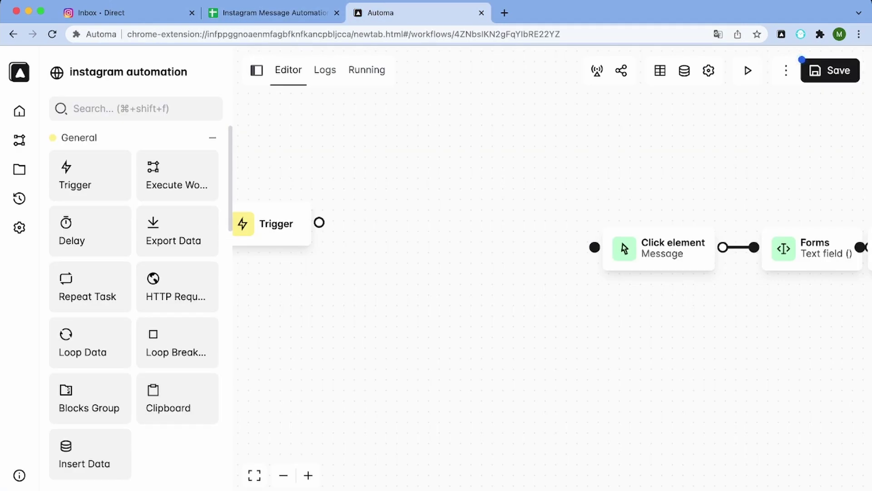
click(135, 108)
text(goog)
drag(91, 175, 409, 217)
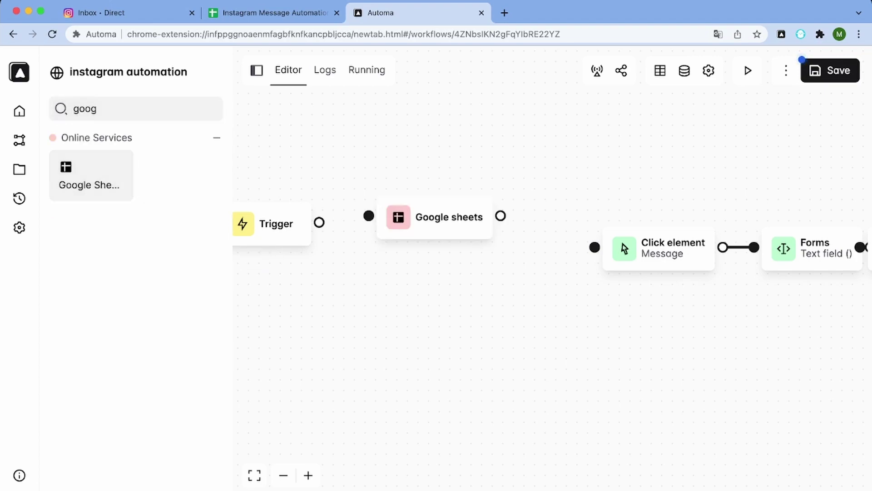
drag(487, 200, 478, 208)
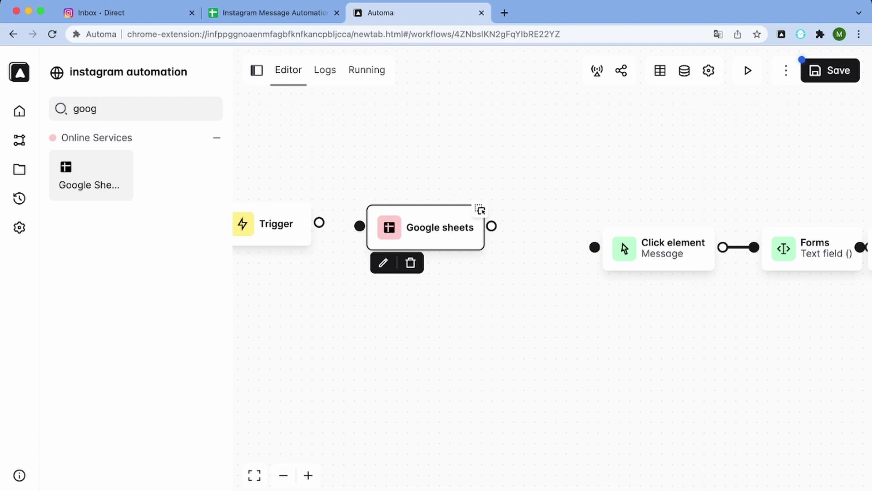
drag(319, 222, 359, 226)
Step: Copy the spreadsheet ID from the Instagram Message Automation sheet's URL into the Google Sheets block's Spreadsheet Id
double_click(425, 227)
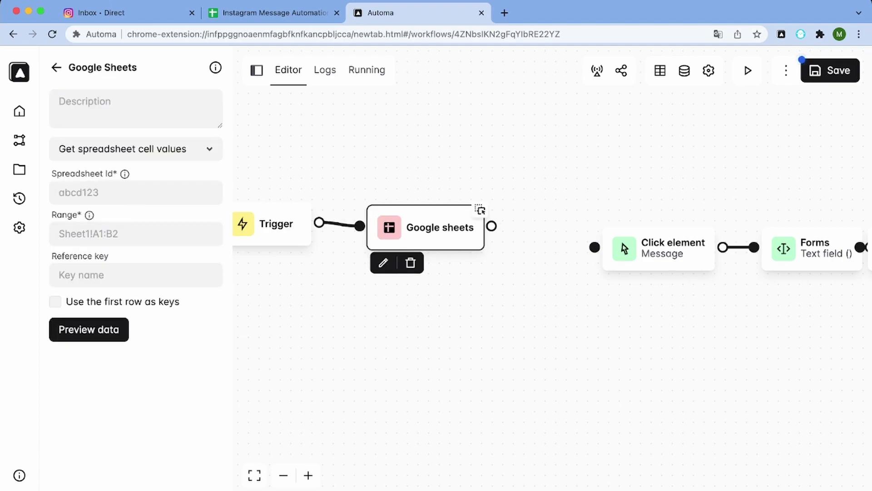
click(136, 149)
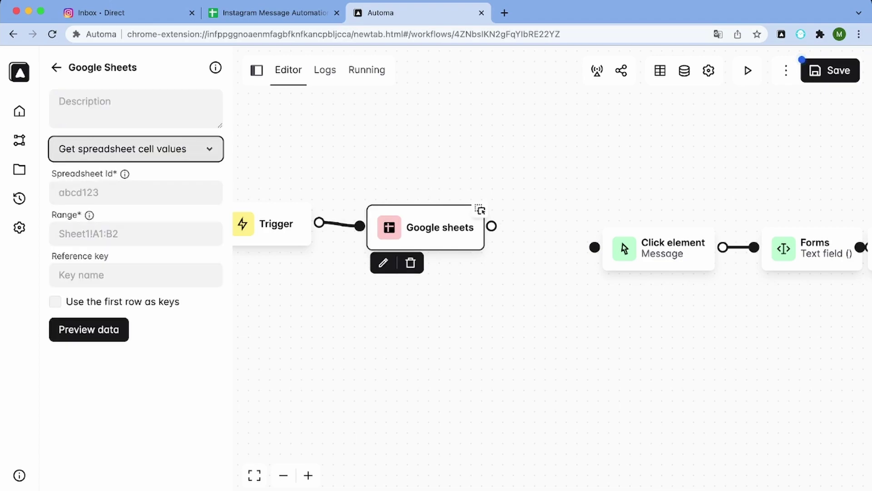
click(136, 233)
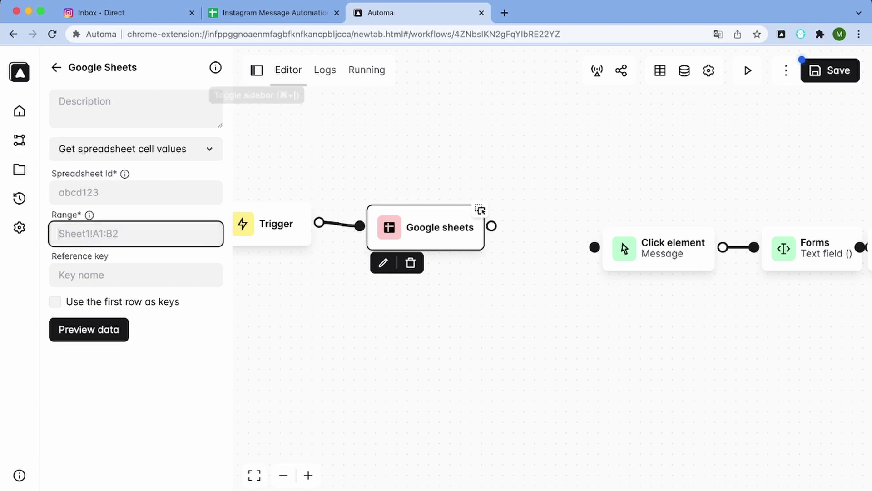
click(271, 13)
drag(221, 34, 431, 34)
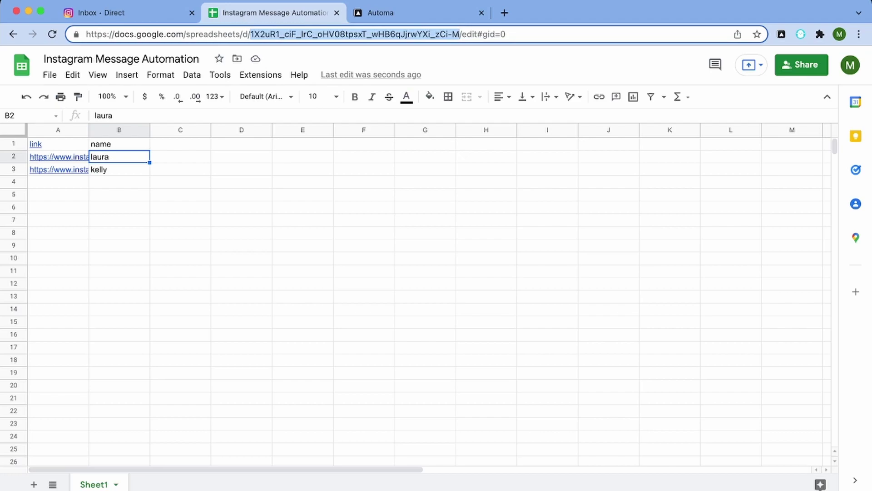
click(400, 13)
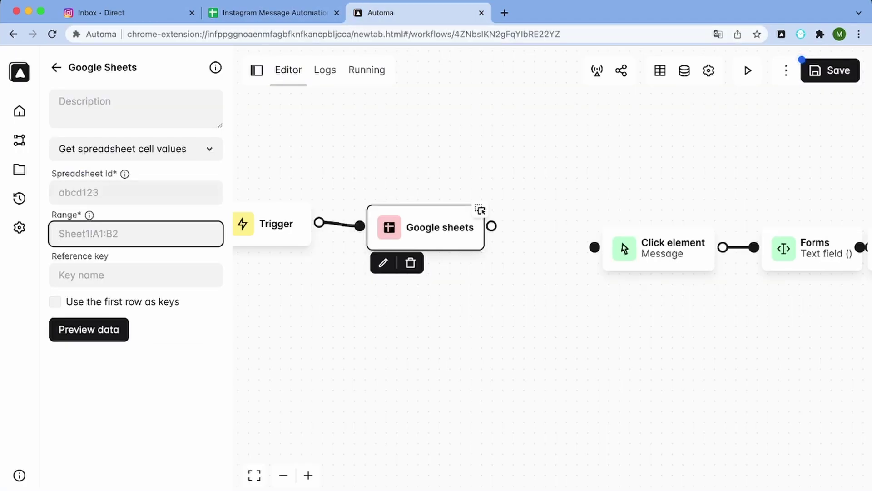
click(135, 192)
key(super+v)
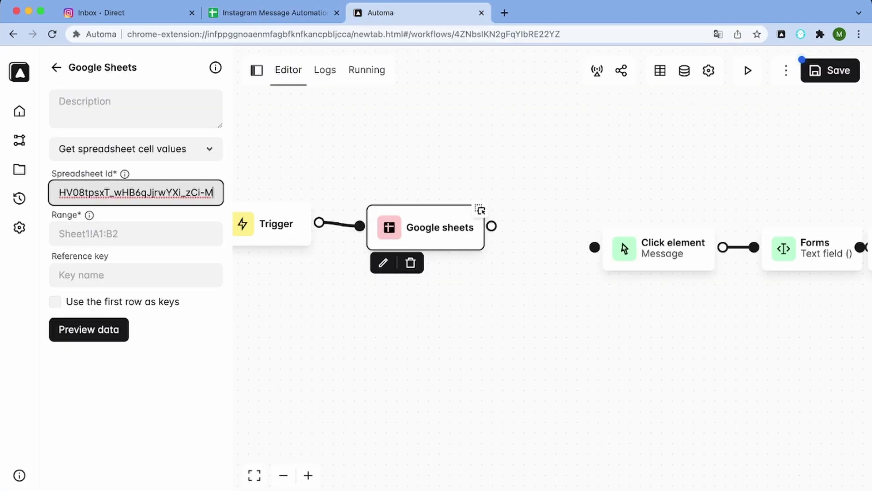
Step: Set the Google Sheets block's range to Sheet1A1:B, use the first row as keys, and preview the data
key(Tab)
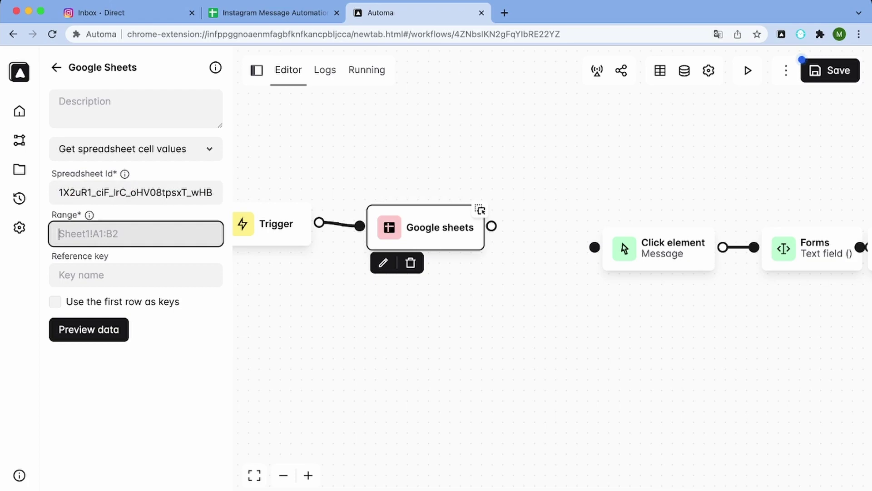
text(Sheet)
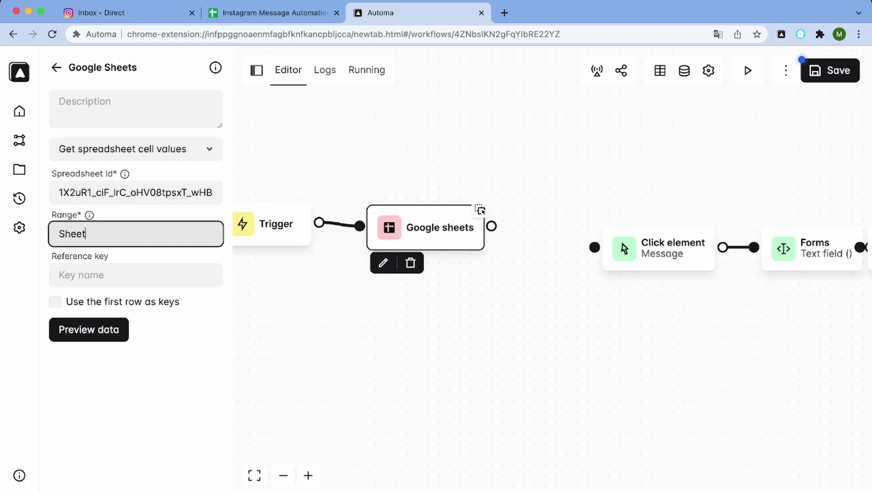
text(1A1:B)
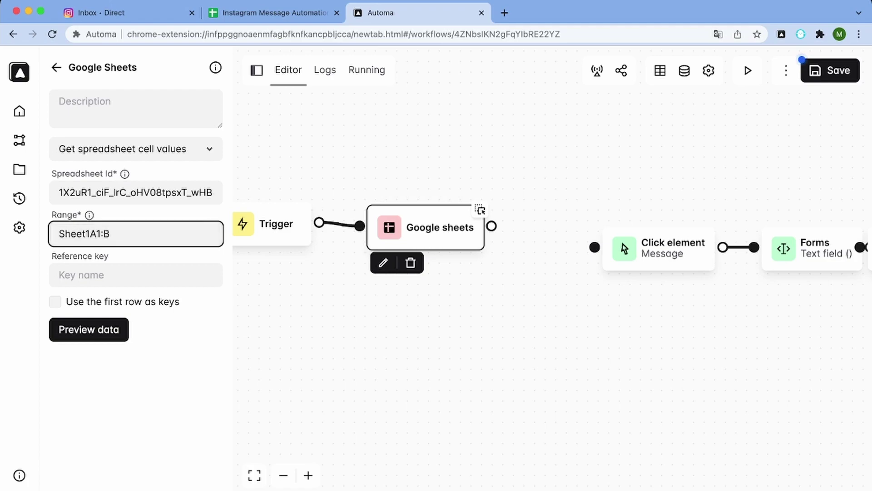
click(55, 301)
click(89, 329)
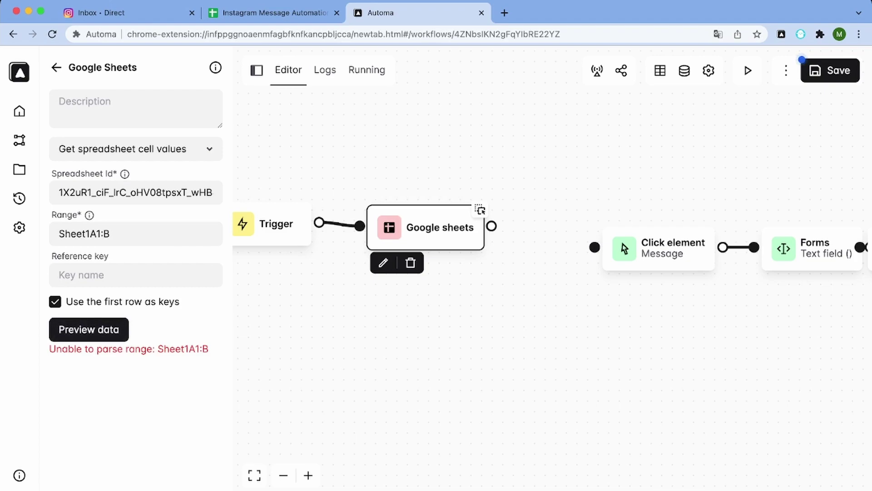
Step: Correct the Google Sheets block's range to Sheet1!A1:B and preview the data again
click(90, 234)
text(!)
click(88, 329)
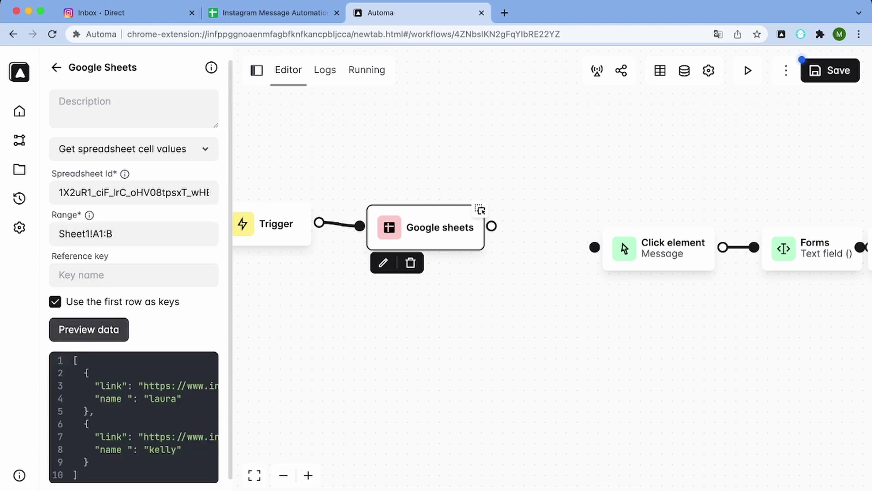
Step: Add a Loop Data block below and after the Google Sheets block and connect the Google Sheets block to it
scroll(134, 281, down, 1)
scroll(134, 413, right, 5)
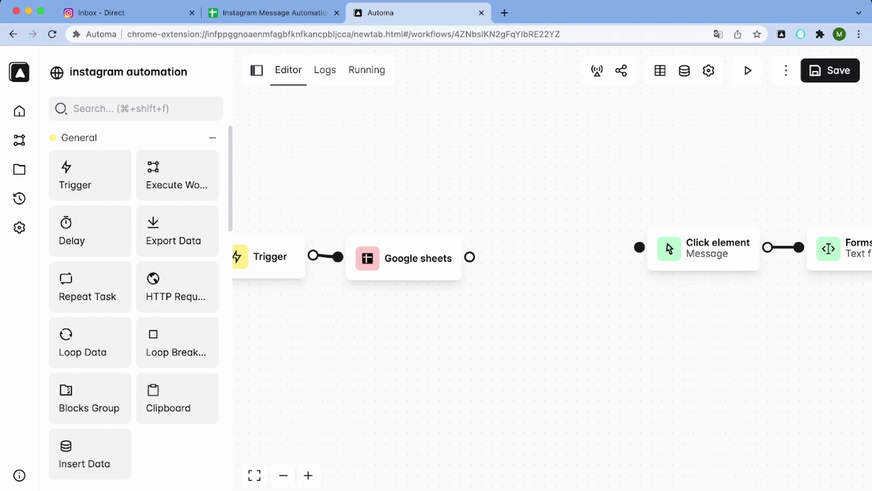
click(136, 108)
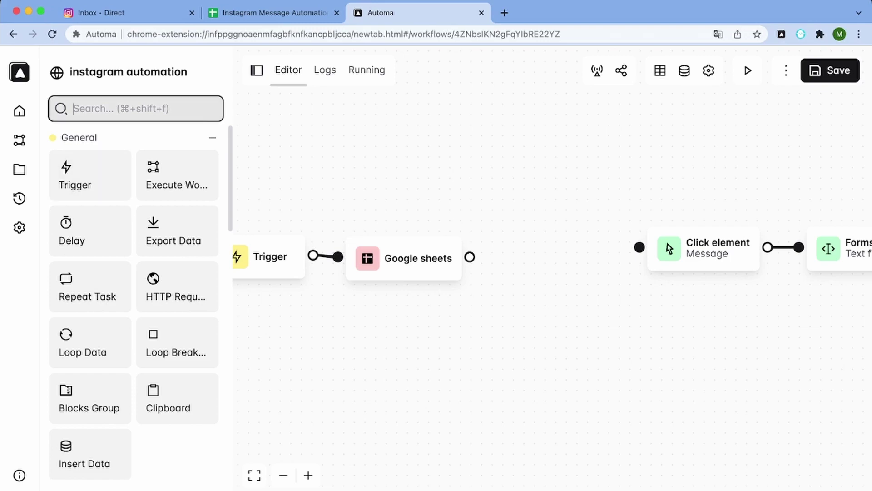
text(lo)
click(181, 175)
drag(180, 175, 584, 271)
drag(469, 257, 528, 271)
drag(591, 273, 522, 313)
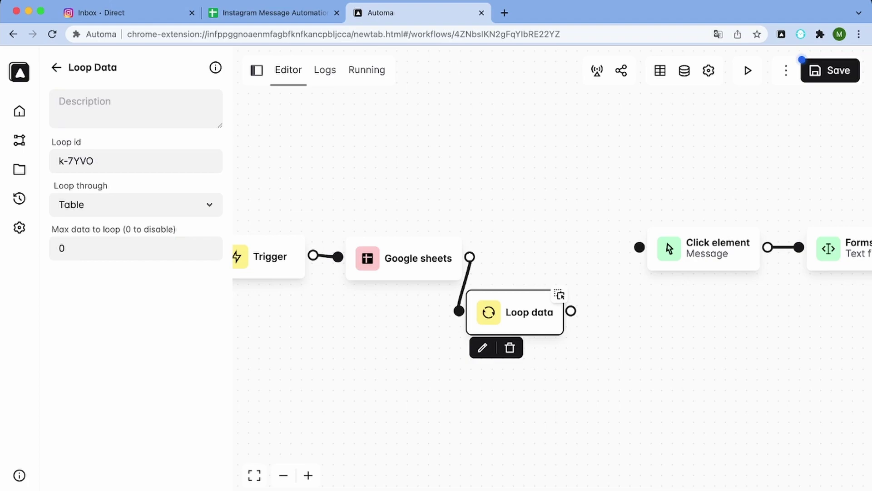
Step: Set the Loop Data block to loop through Google sheets with the reference key link
click(135, 205)
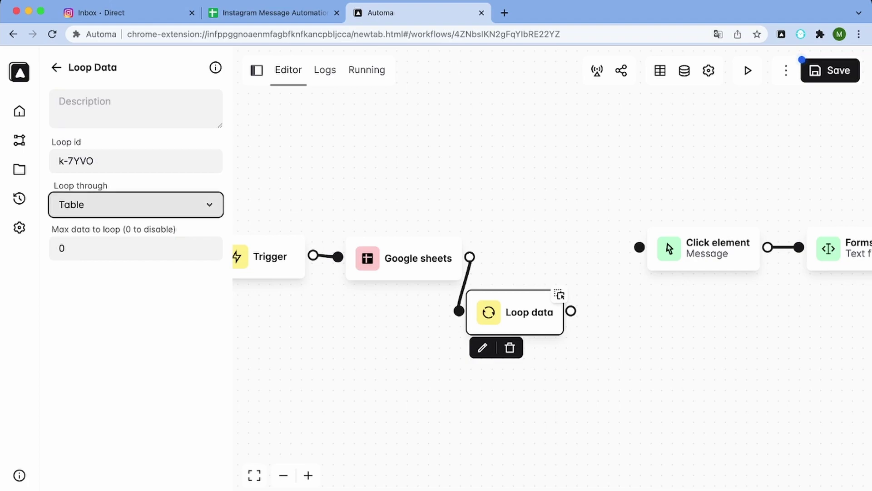
click(91, 229)
click(136, 248)
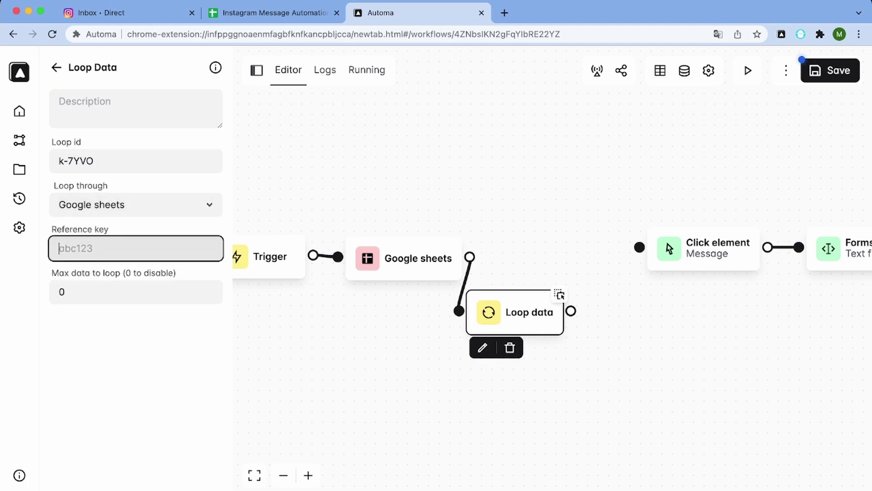
text(link)
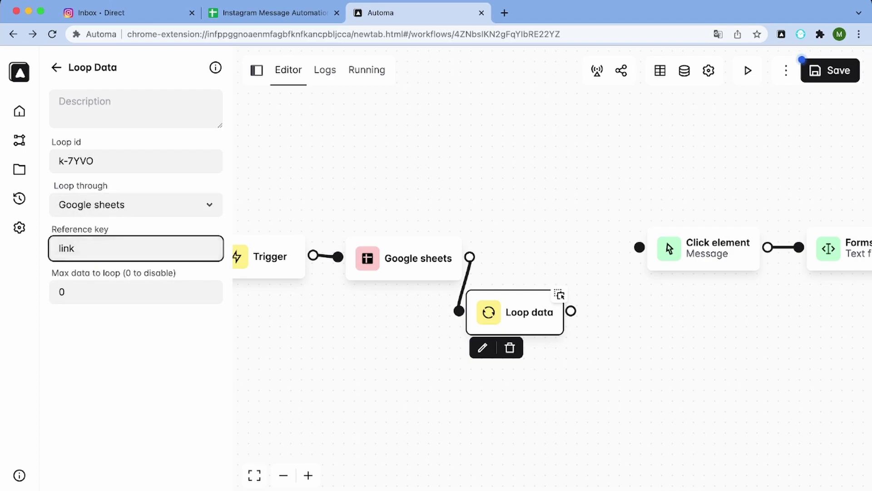
key(Escape)
click(515, 312)
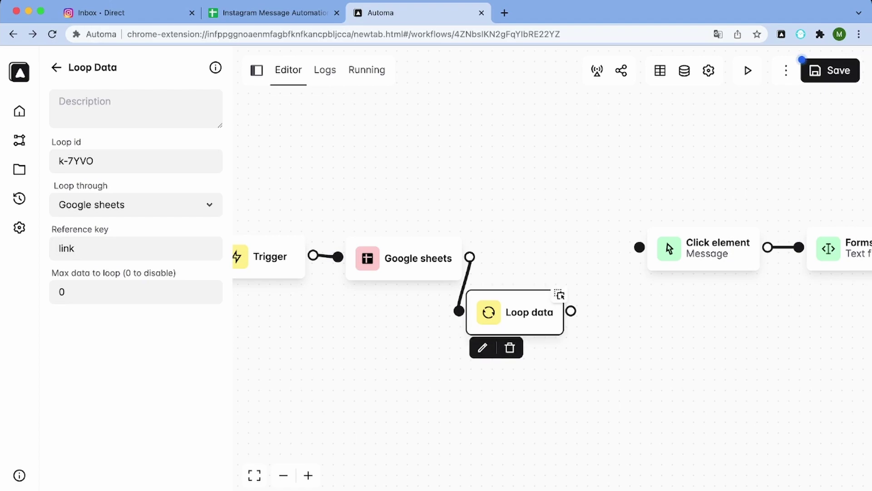
click(57, 67)
click(73, 108)
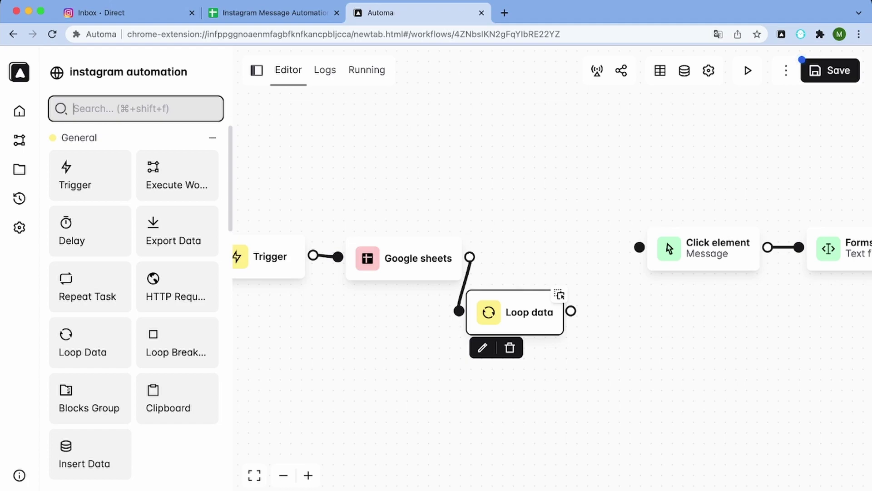
text(l)
key(BackSpace)
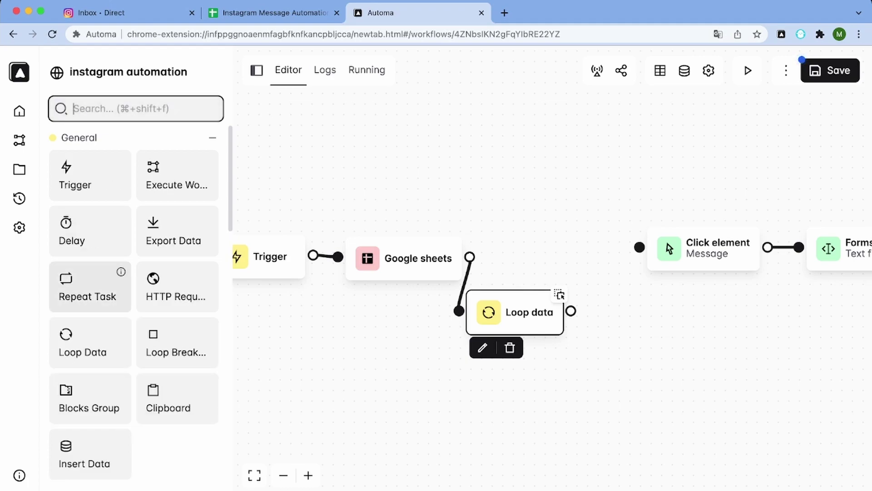
scroll(91, 273, down, 2)
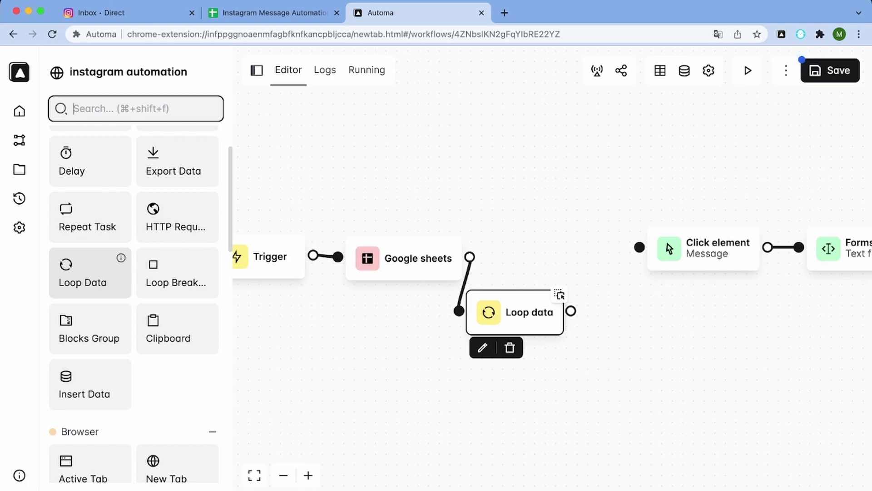
scroll(91, 295, up, 2)
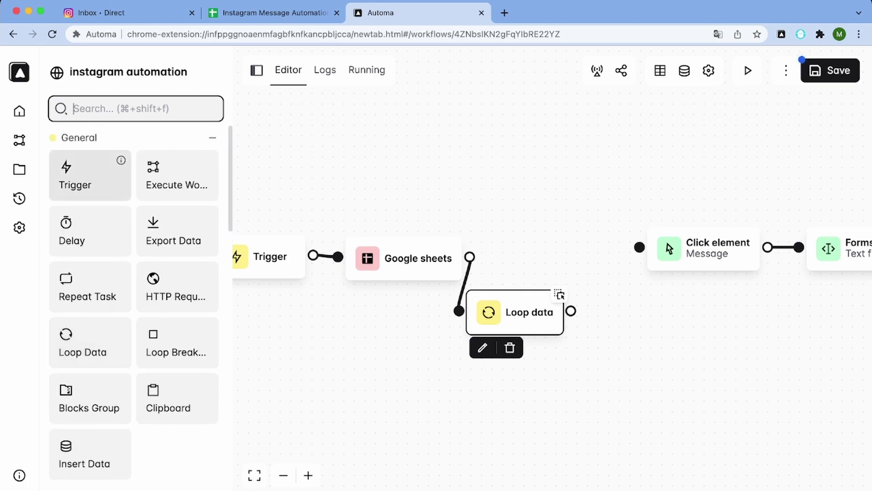
Step: Add a Loop Breakpoint block after the Send click element block and connect Send to it
drag(654, 346, 266, 361)
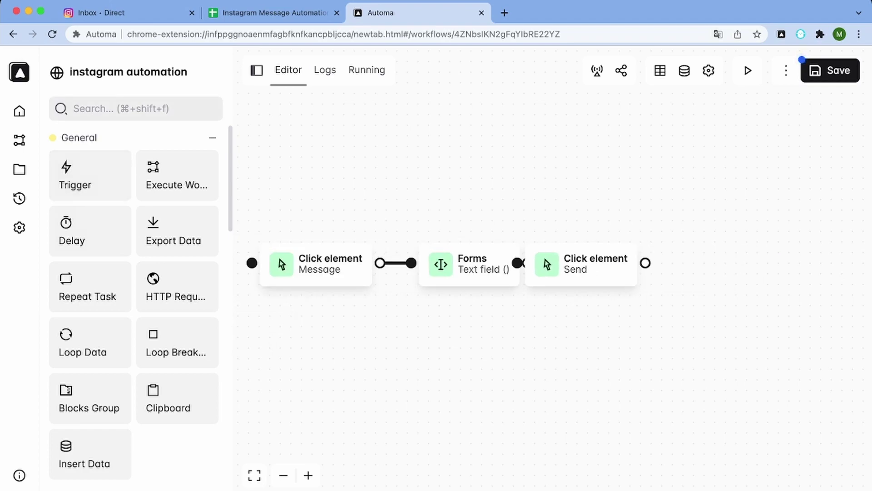
click(90, 109)
text(loop)
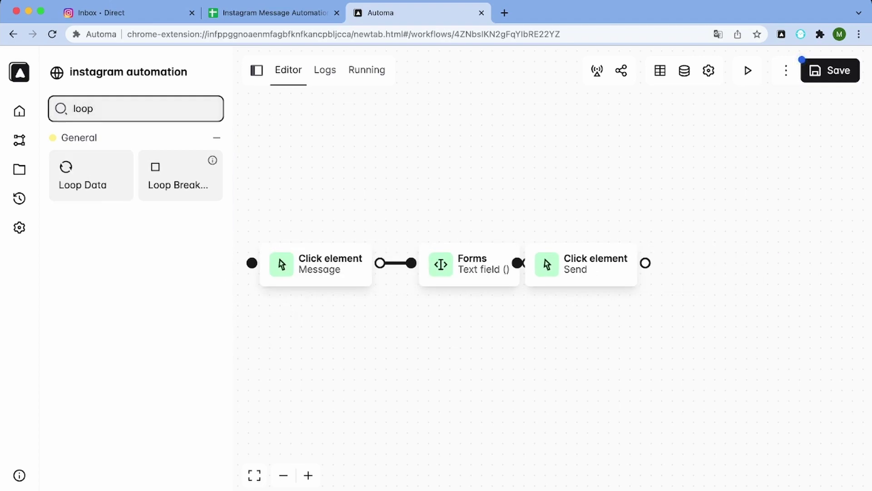
drag(181, 175, 773, 252)
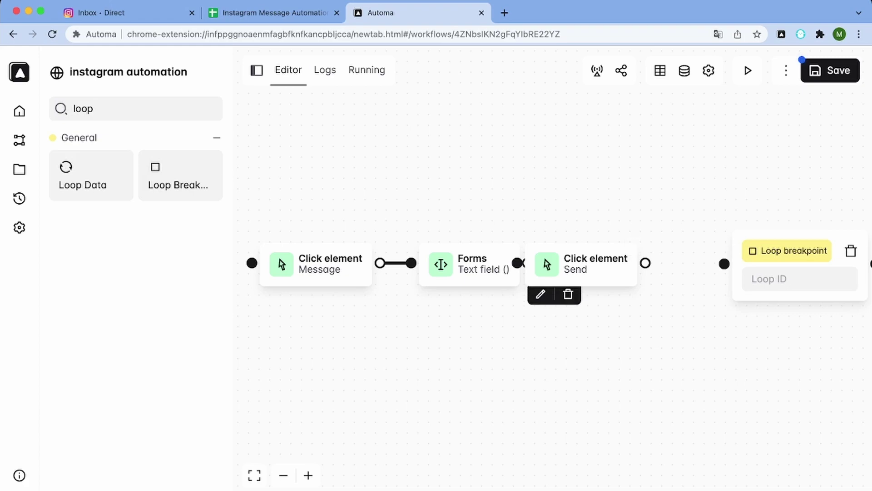
drag(646, 262, 725, 263)
Step: Copy the Loop Data block's loop ID k-7YVO into the Loop Breakpoint block's Loop ID
drag(318, 345, 536, 333)
double_click(390, 297)
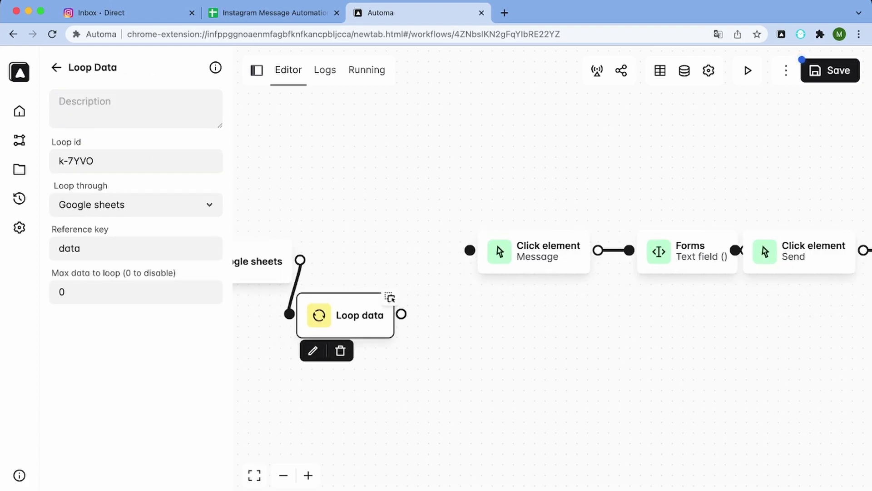
double_click(80, 161)
key(super+a)
key(super+c)
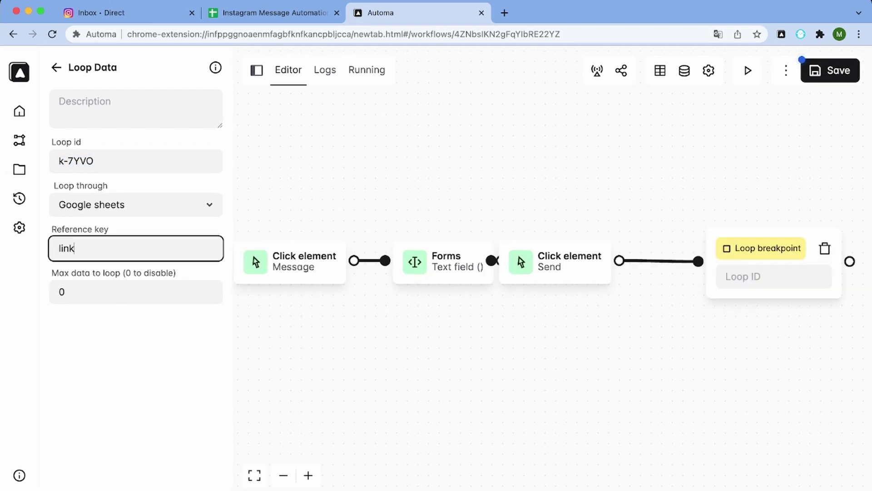
click(768, 276)
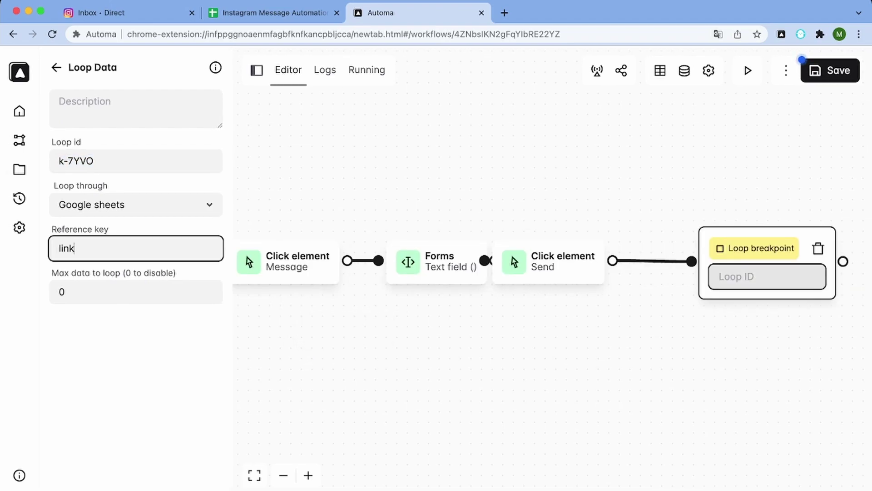
key(super+v)
Step: Add a New Tab block beside the Loop Data block and connect Loop Data to it
drag(500, 340, 704, 347)
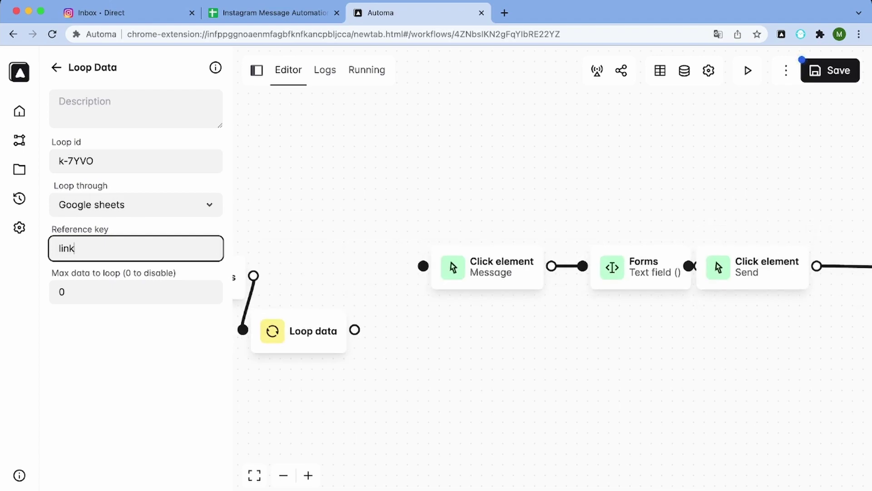
click(56, 67)
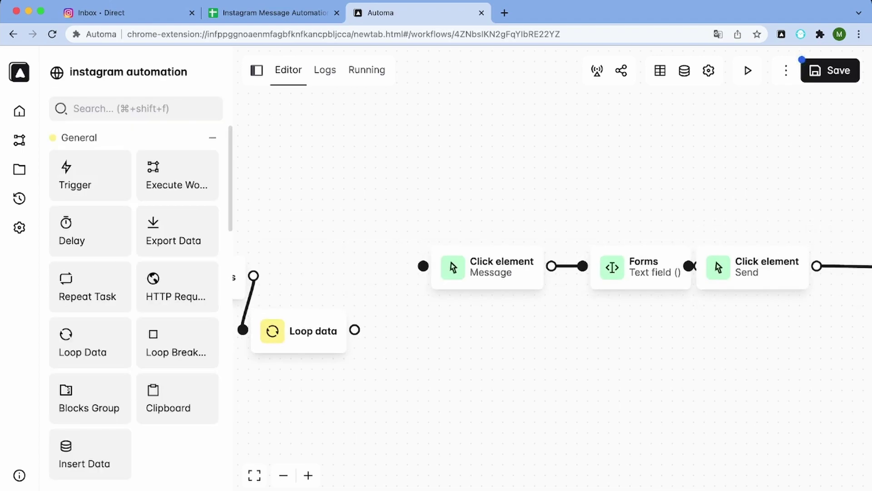
key(super+shift+f)
text(ne)
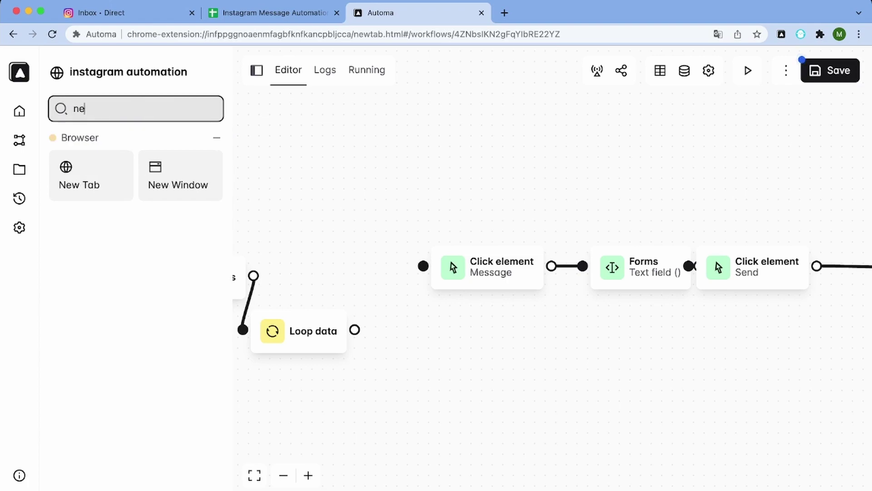
text(w t)
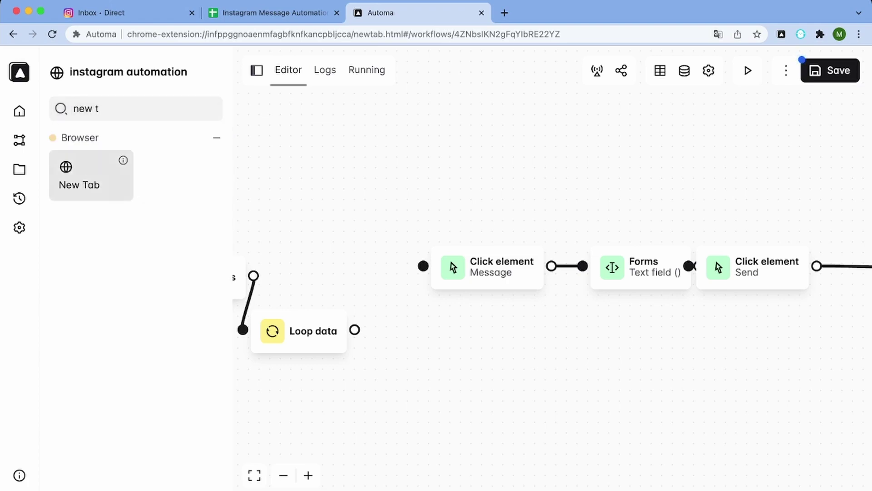
drag(91, 175, 475, 334)
drag(354, 329, 423, 335)
drag(354, 329, 432, 336)
Step: Open the New Tab block's settings and begin its New Tab URL with the expression {{ loopData@
double_click(447, 336)
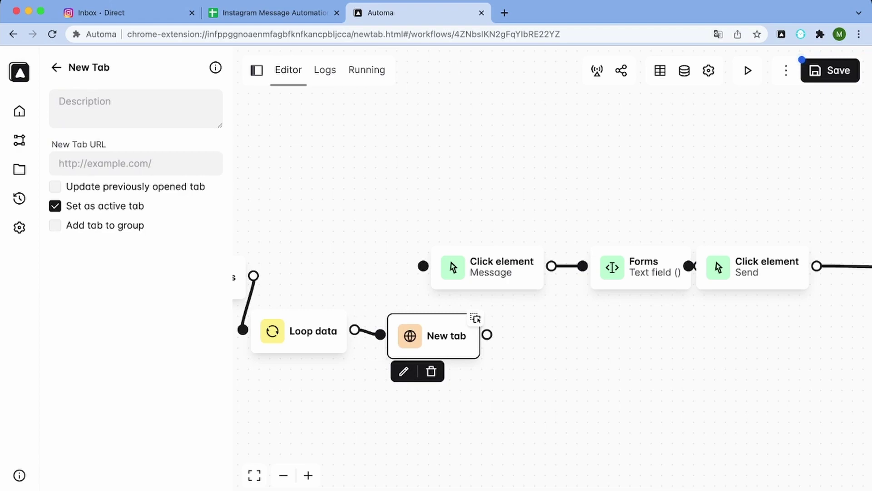
click(135, 164)
text({{)
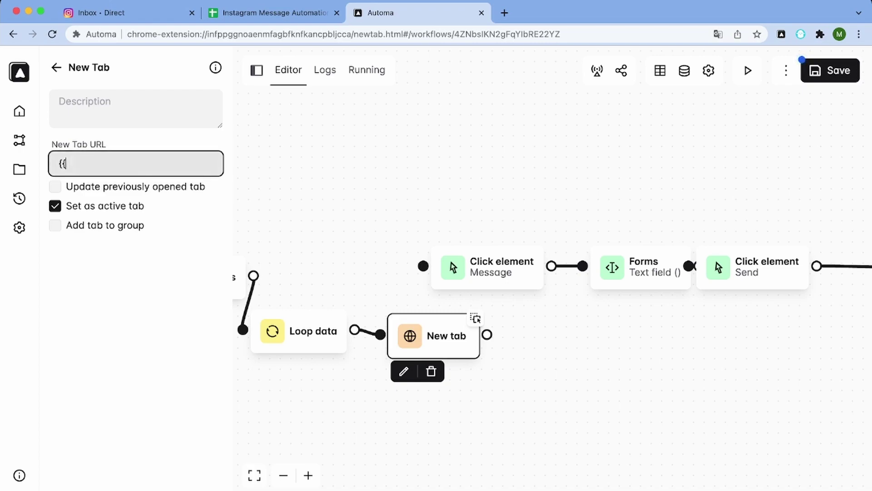
text( loopData@)
drag(727, 345, 549, 348)
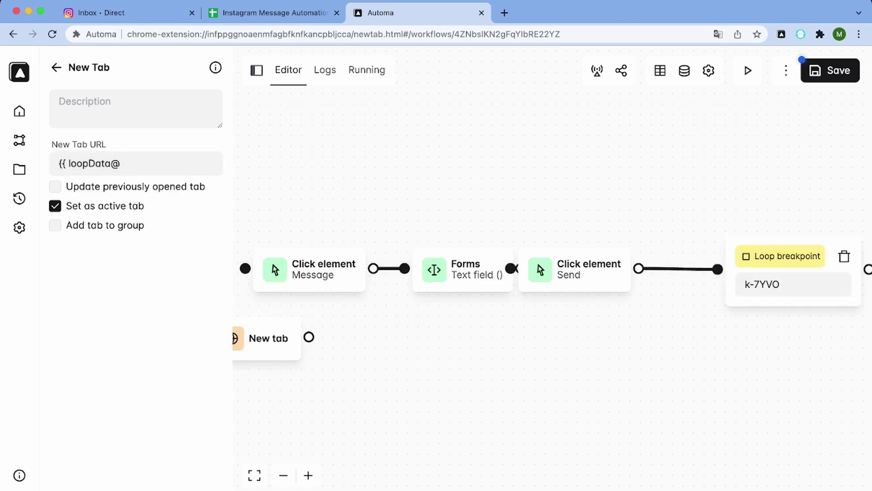
triple_click(764, 285)
key(super+c)
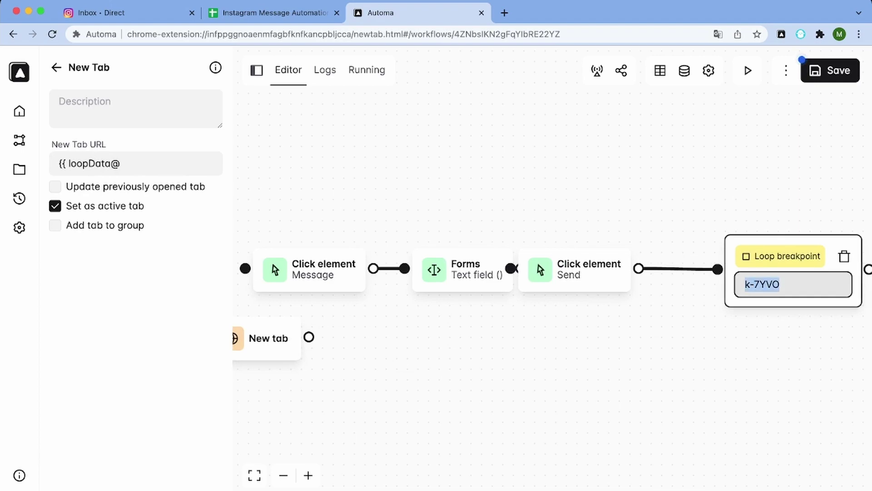
scroll(552, 296, left, 5)
click(122, 163)
key(super+v)
text(.link)
key(super+Tab)
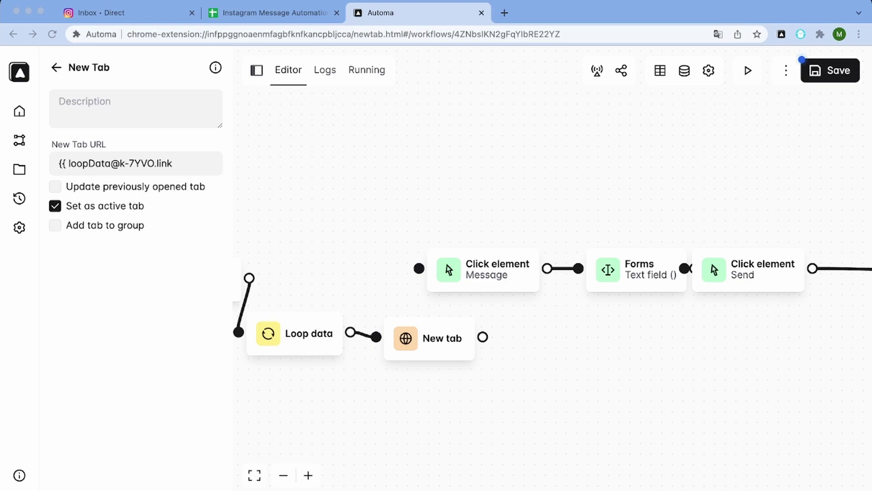
click(175, 163)
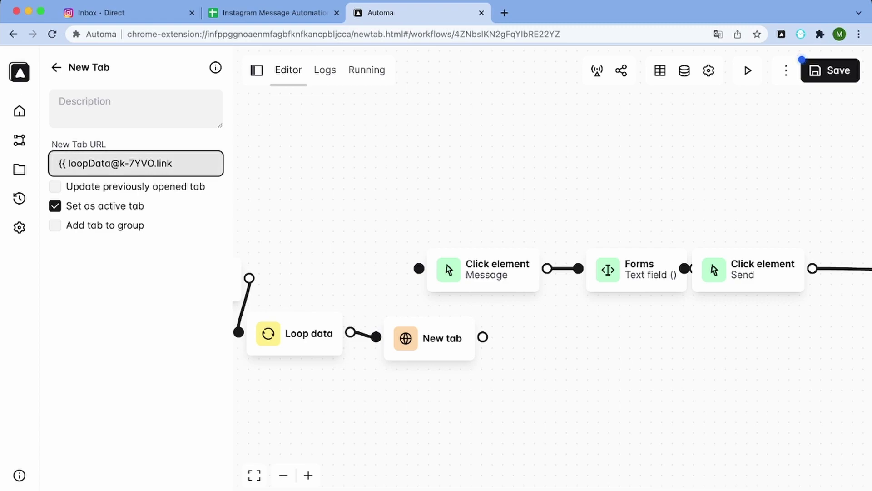
text(}})
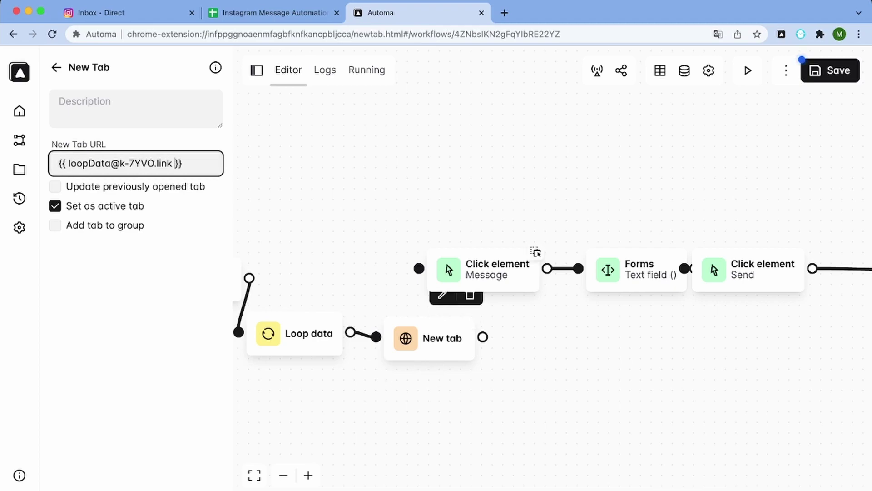
Step: Connect New Tab to the Message click element block, arranging the Message and Forms blocks in sequence after it, and save the workflow
mouse_move(436, 339)
mouse_down()
mouse_move(409, 338)
mouse_move(419, 268)
mouse_up()
drag(484, 271, 562, 326)
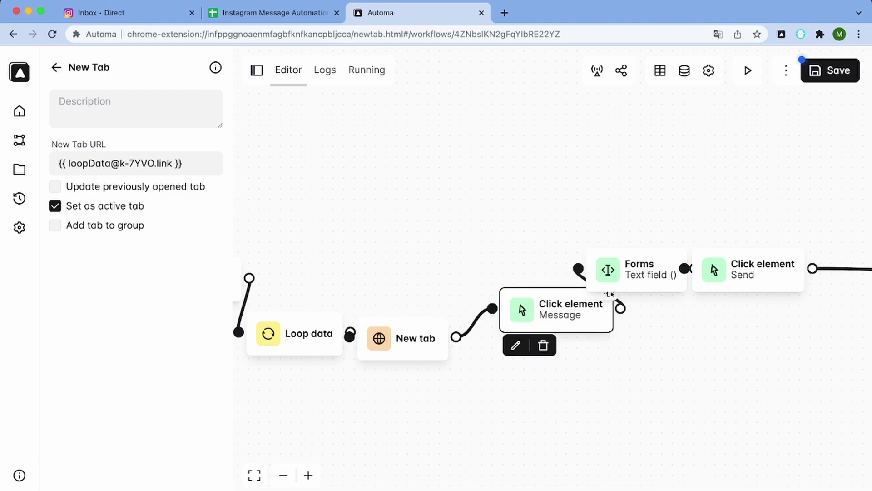
drag(615, 311, 594, 319)
drag(683, 251, 704, 327)
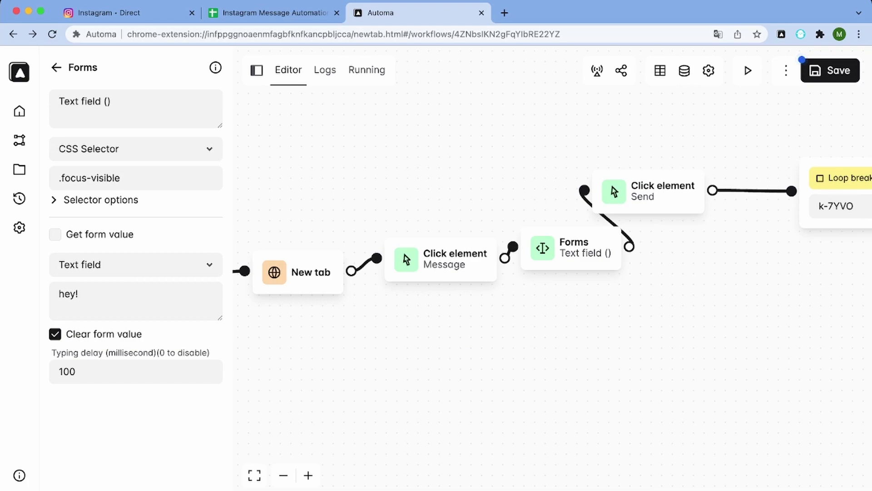
click(830, 70)
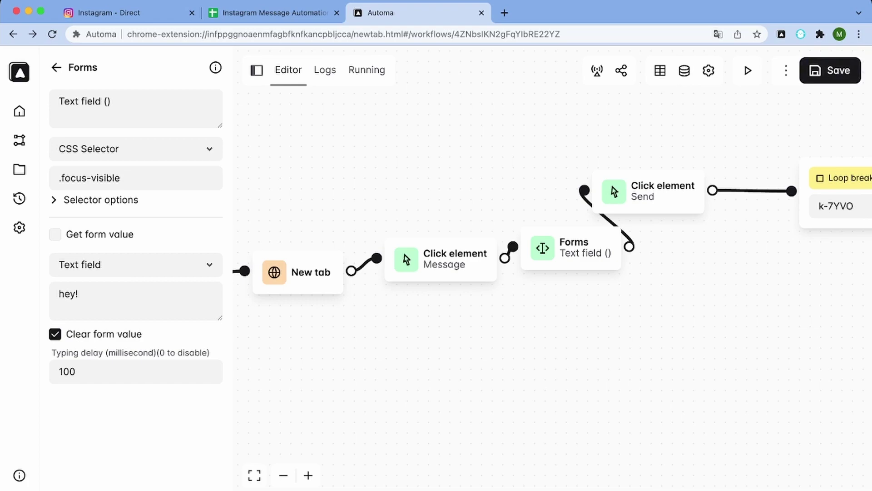
drag(636, 318, 492, 357)
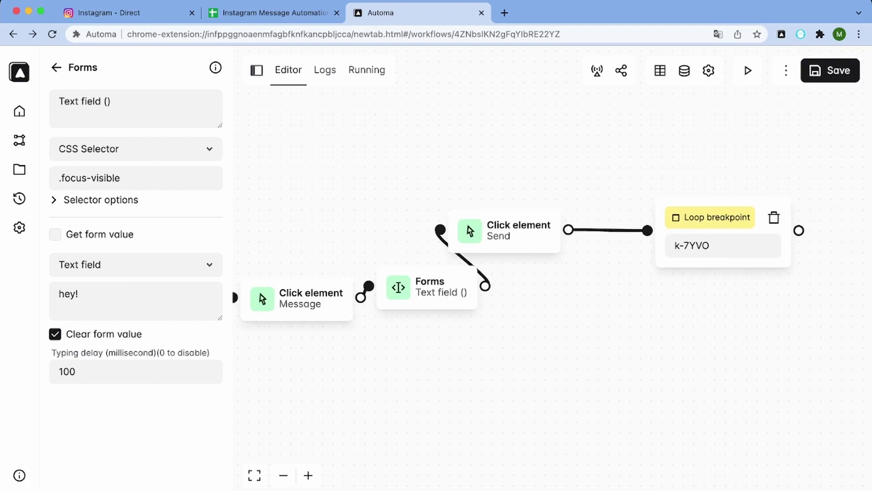